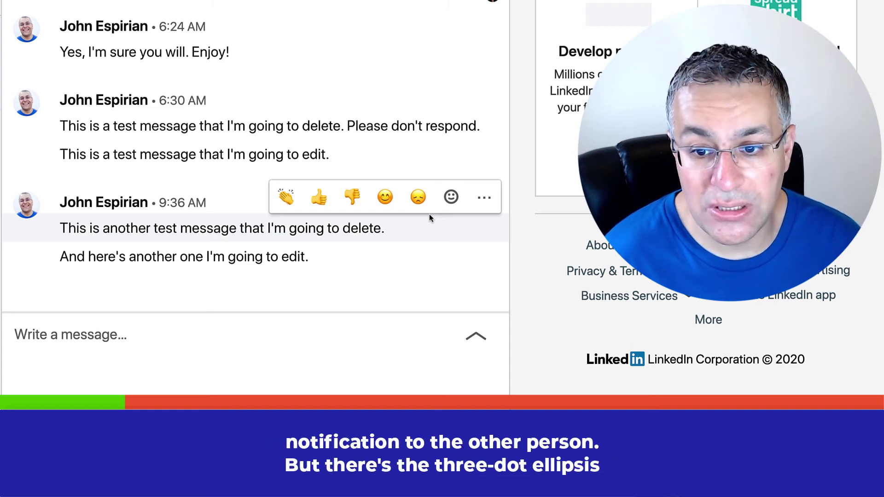
Delete the first 9:36 AM test message for all participants
click(483, 202)
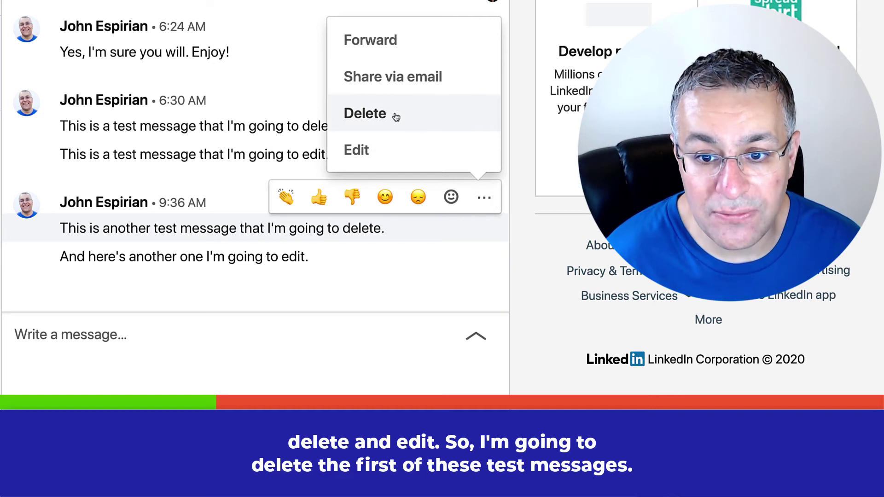
click(364, 114)
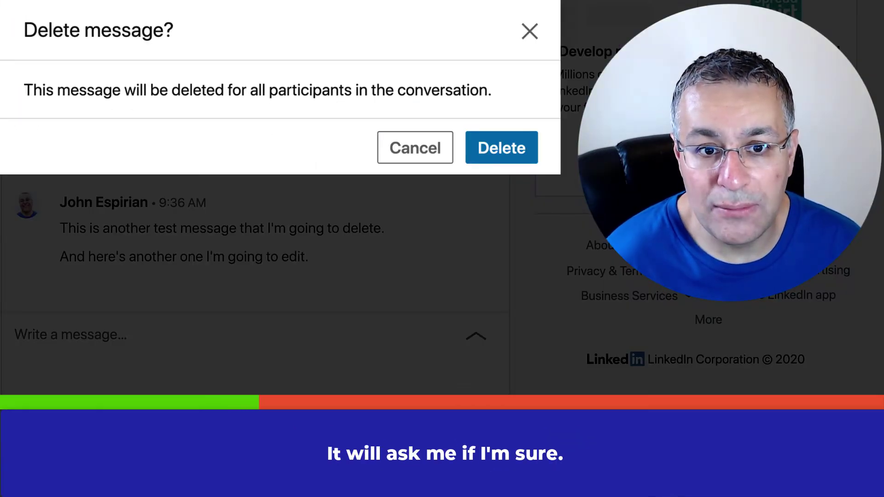
click(501, 147)
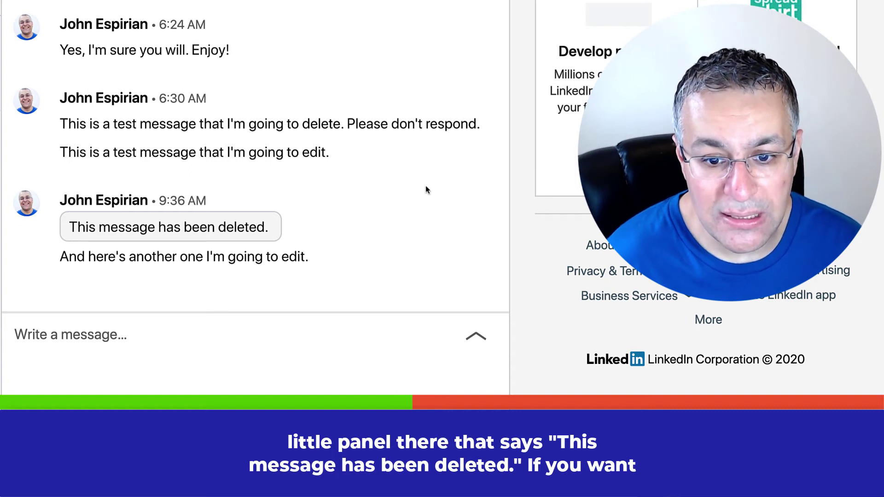
mouse_move(207, 257)
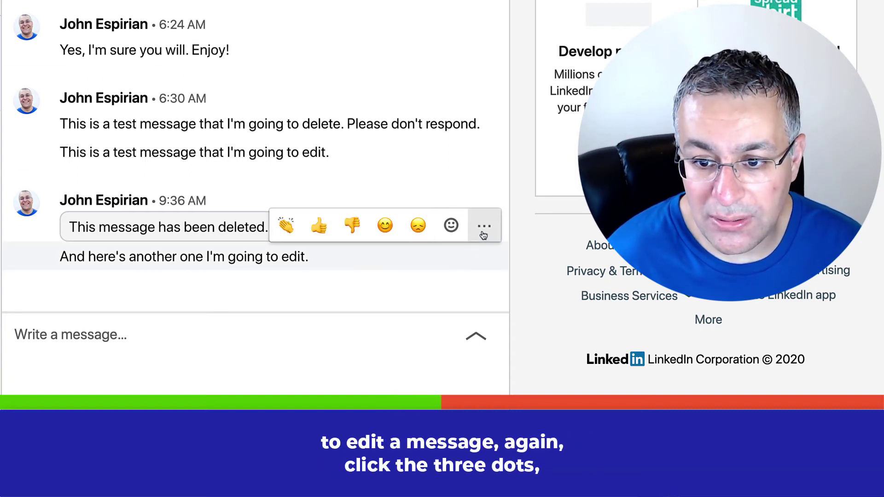
Edit the last test message, replacing 'one' with 'message', and save it
click(483, 227)
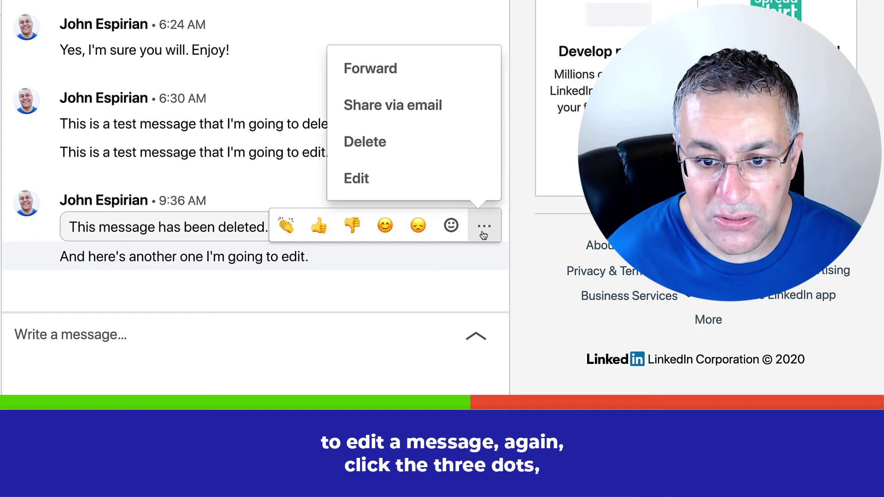
click(366, 176)
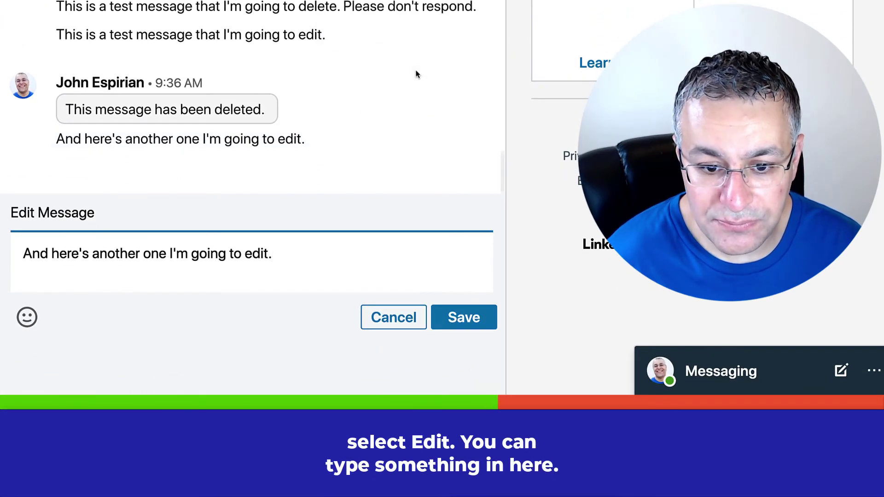
double_click(150, 256)
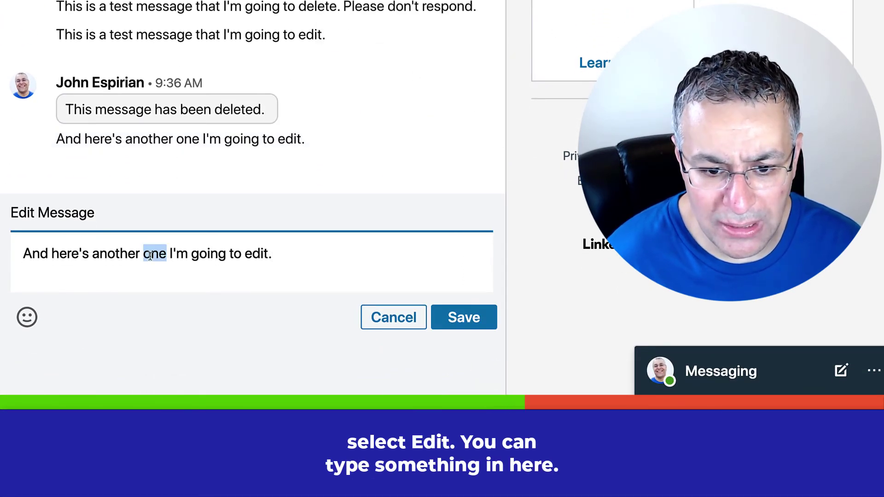
text(message)
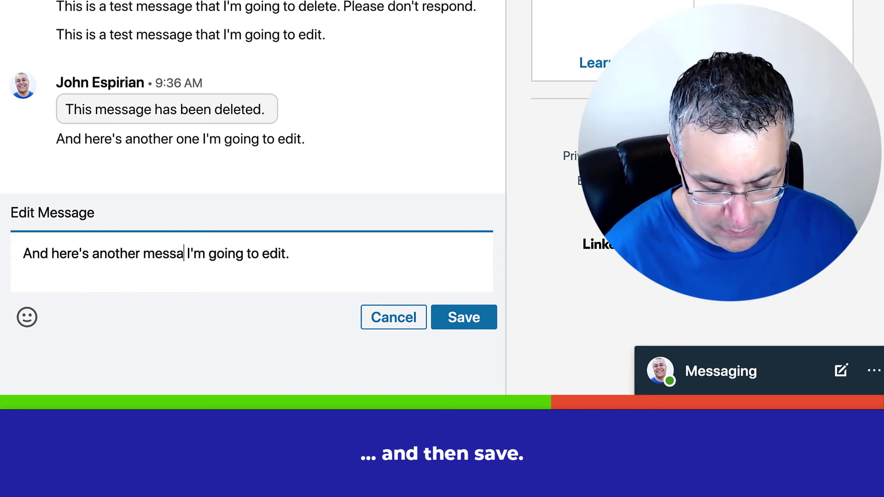
click(469, 319)
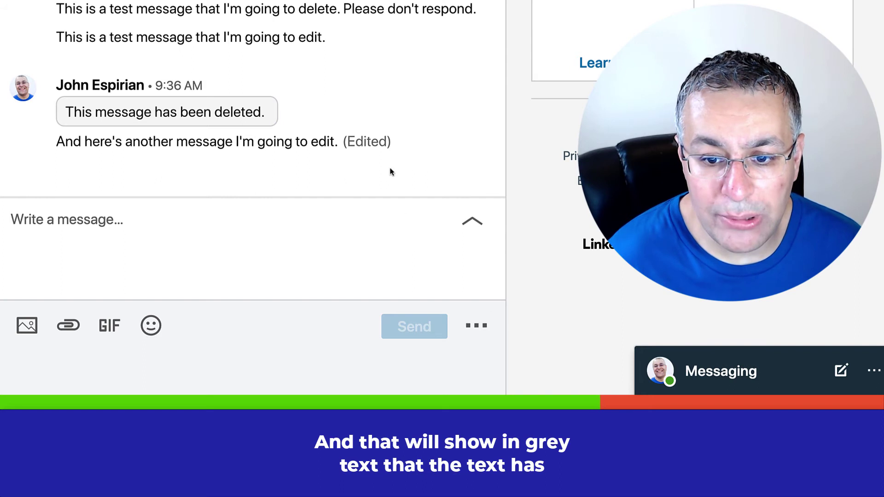